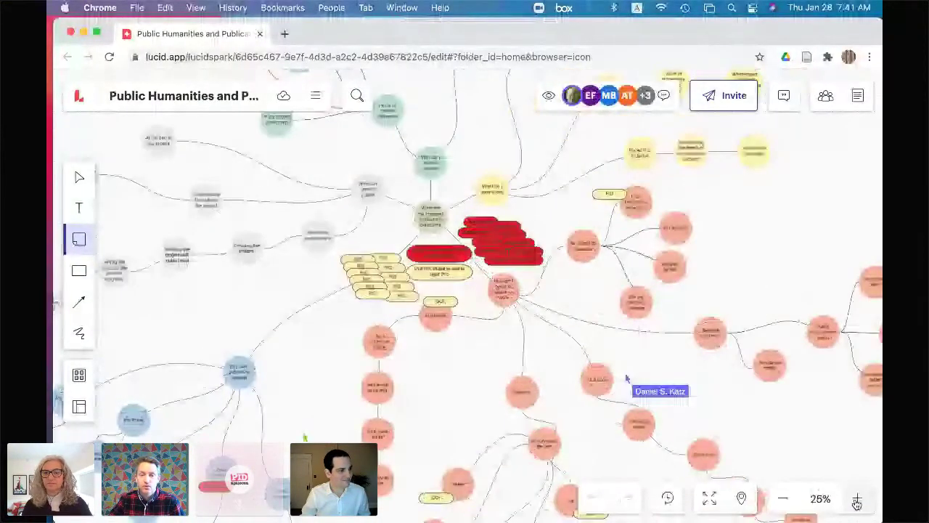
Step: Examine the central "What are my engaged publication objectives" node and the PID and "Record This" shapes around it
left_click(857, 500)
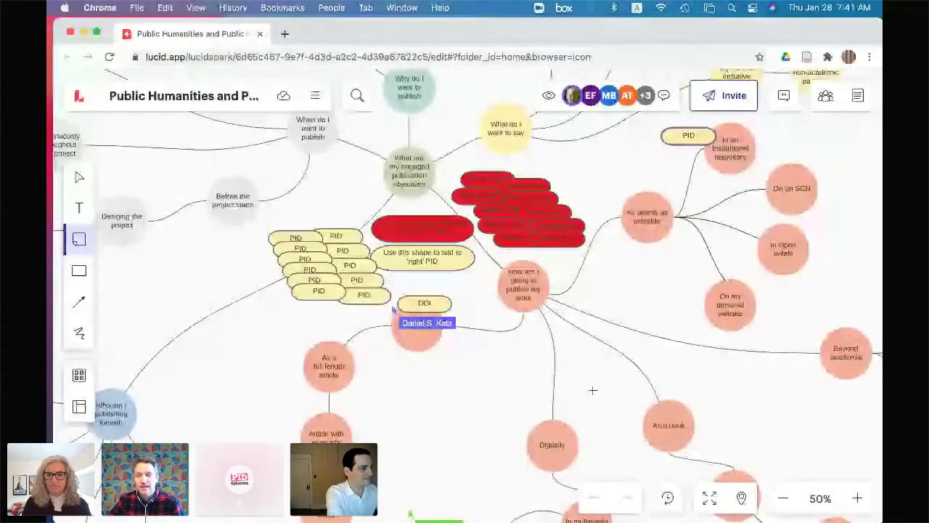
scroll(593, 390, "up", 5)
scroll(592, 389, "left", 3)
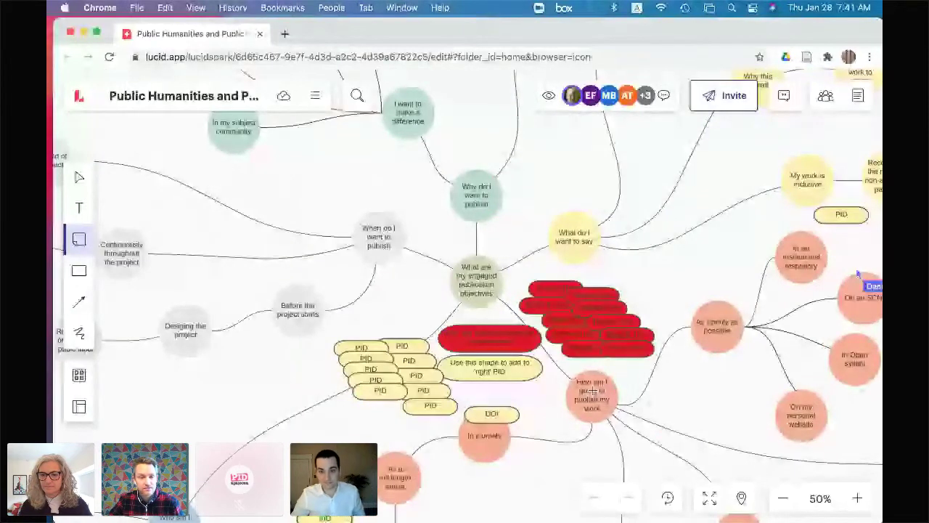
scroll(592, 390, "up", 3)
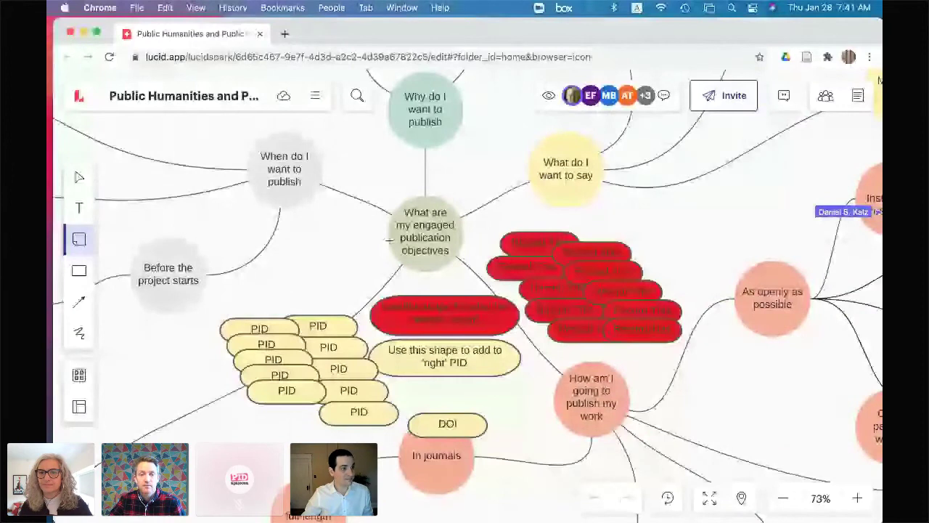
left_click(98, 33)
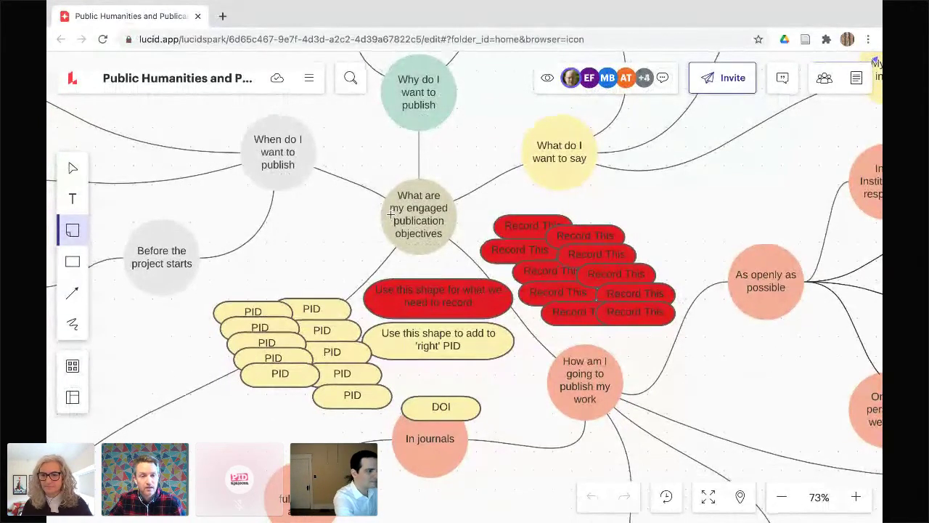
scroll(391, 214, "left", 2)
scroll(391, 214, "up", 1)
scroll(390, 214, "left", 2)
scroll(390, 215, "up", 2)
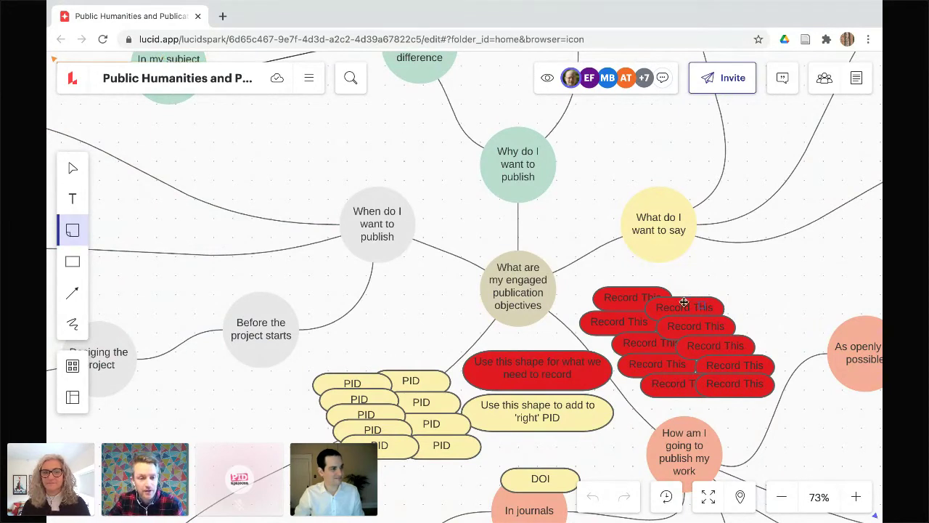
Step: Shift one upper "Record This" shape slightly outward in the red stack and undo the accidental change to its height
left_click_drag(683, 301, 696, 295)
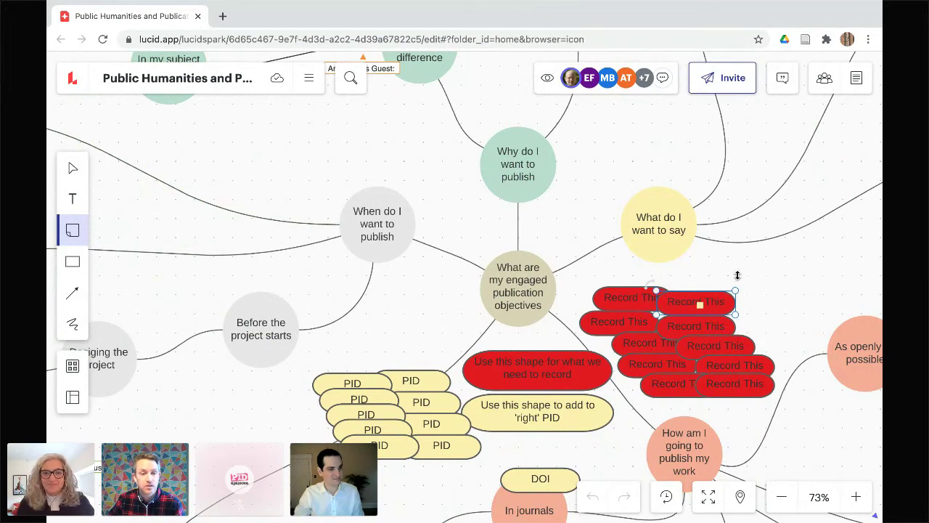
left_click(694, 303)
left_click_drag(696, 304, 693, 305)
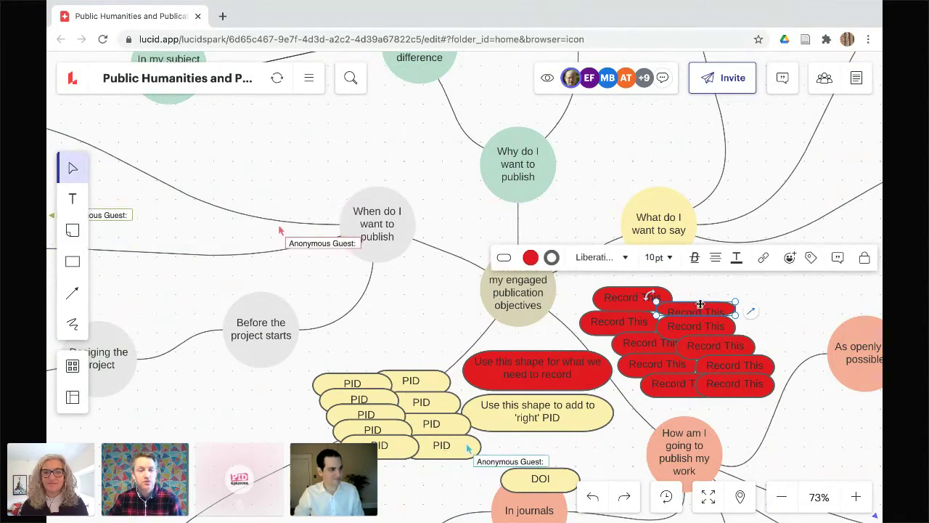
key("ctrl+z")
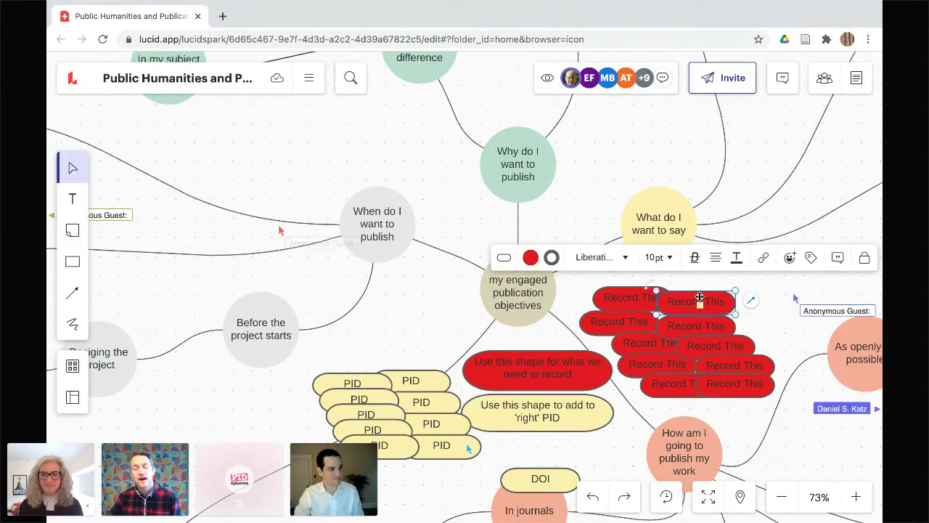
left_click(670, 281)
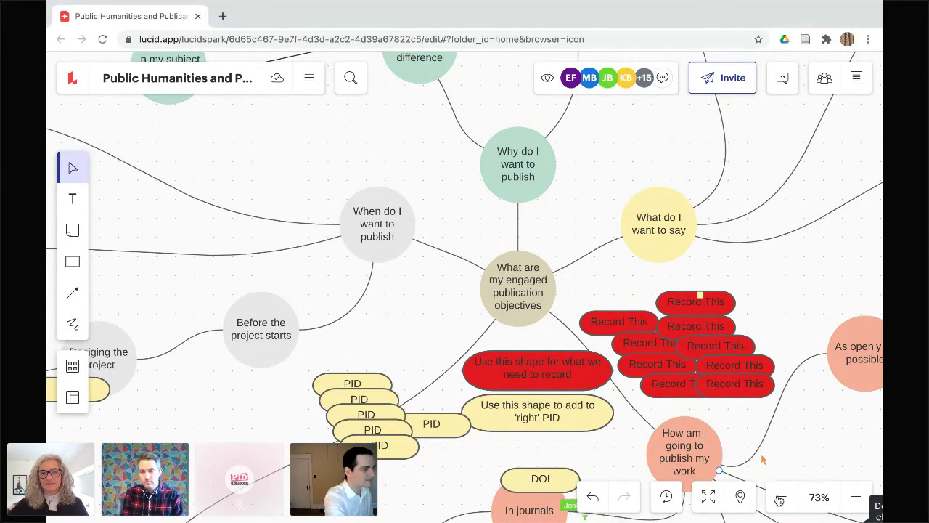
Step: Examine the overall mind map, including its coloured branches and the PID and "Record This" tags placed on them
left_click(780, 499)
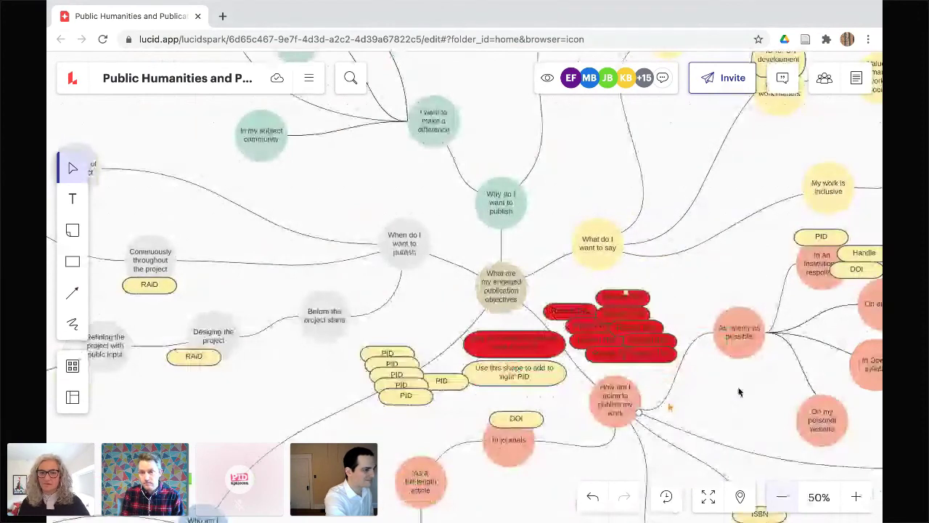
left_click(782, 499)
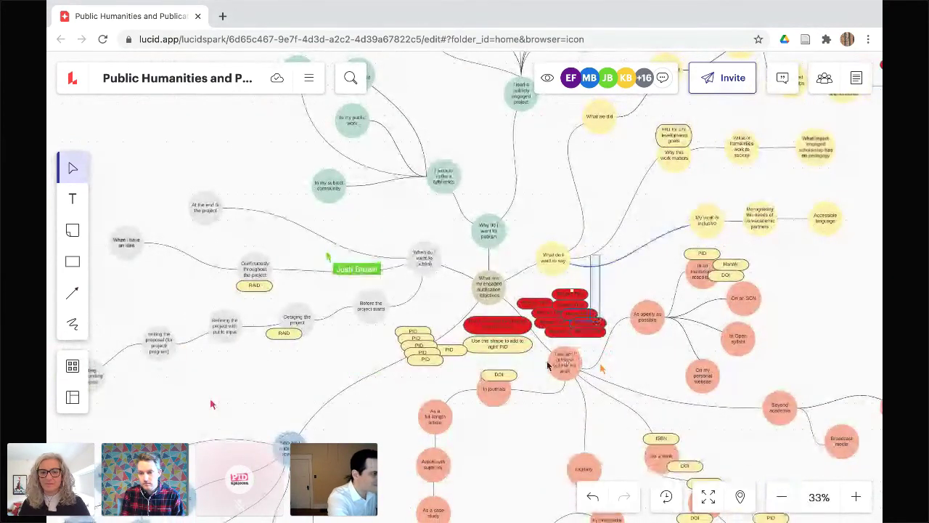
left_click(565, 328)
scroll(603, 297, "down", 5)
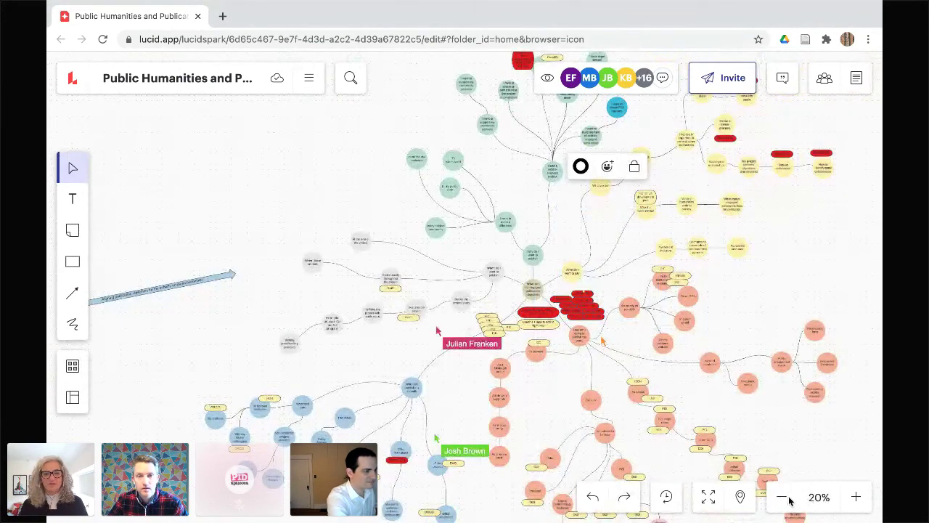
left_click(719, 276)
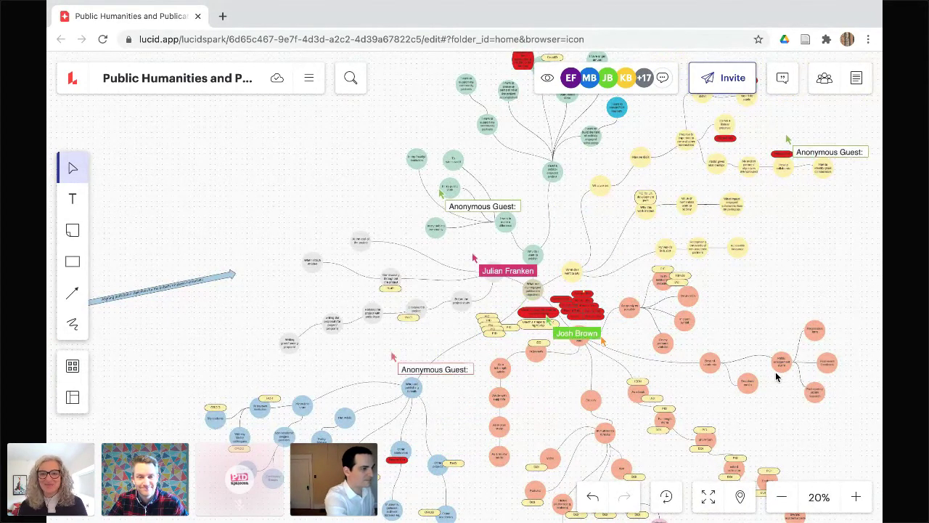
scroll(775, 376, "up", 5)
scroll(776, 377, "right", 5)
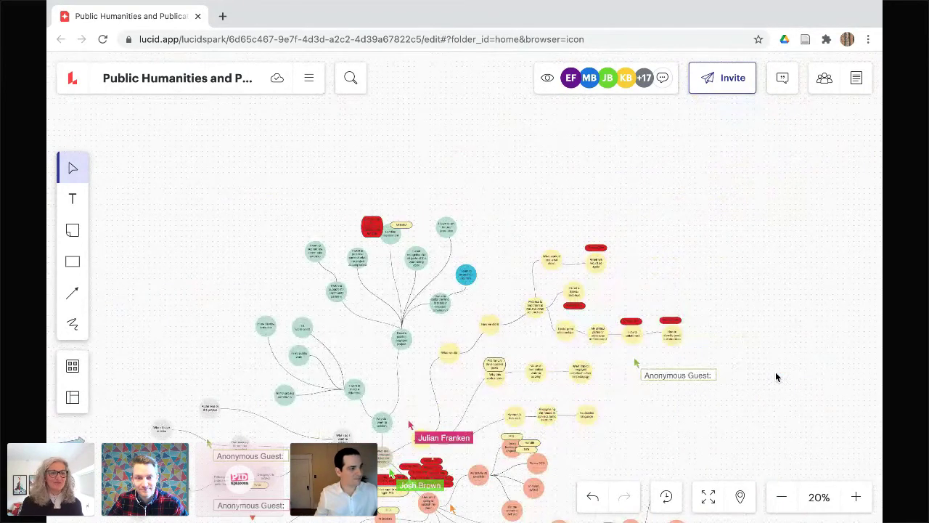
scroll(775, 377, "down", 3)
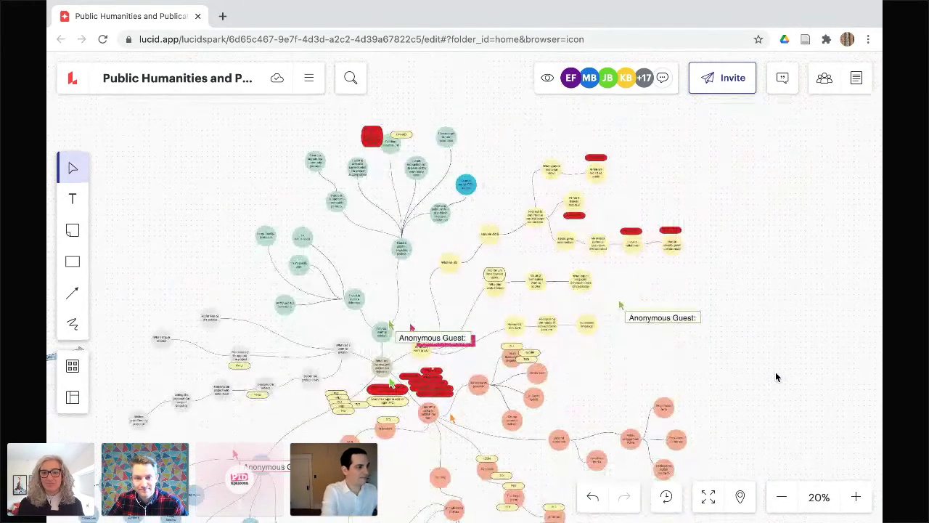
scroll(775, 377, "down", 1)
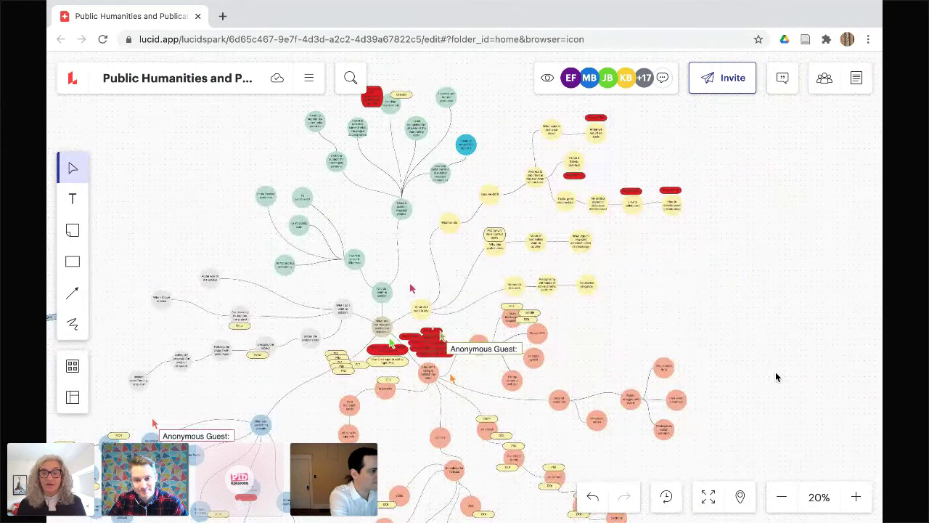
Step: Examine the yellow "What do I want to say" branch and the nodes tagged "Record This"
scroll(776, 376, "up", 2)
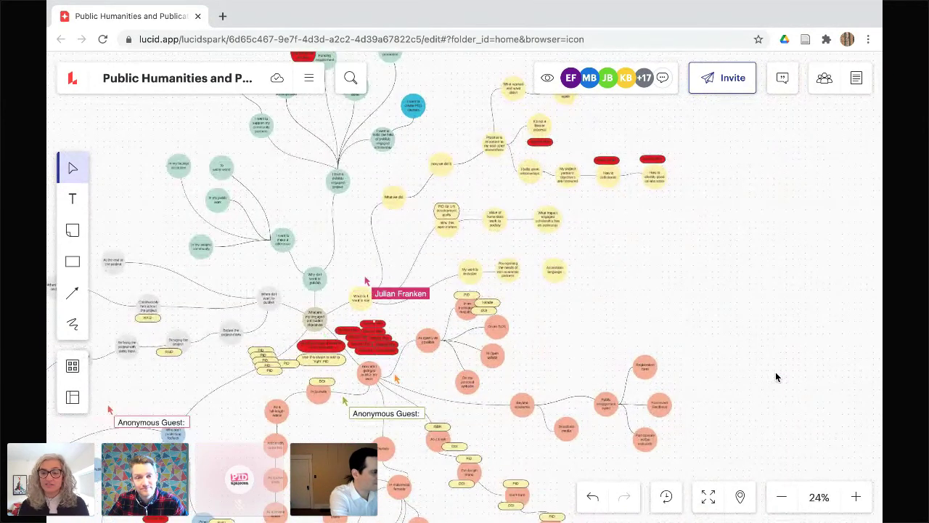
scroll(775, 377, "up", 3)
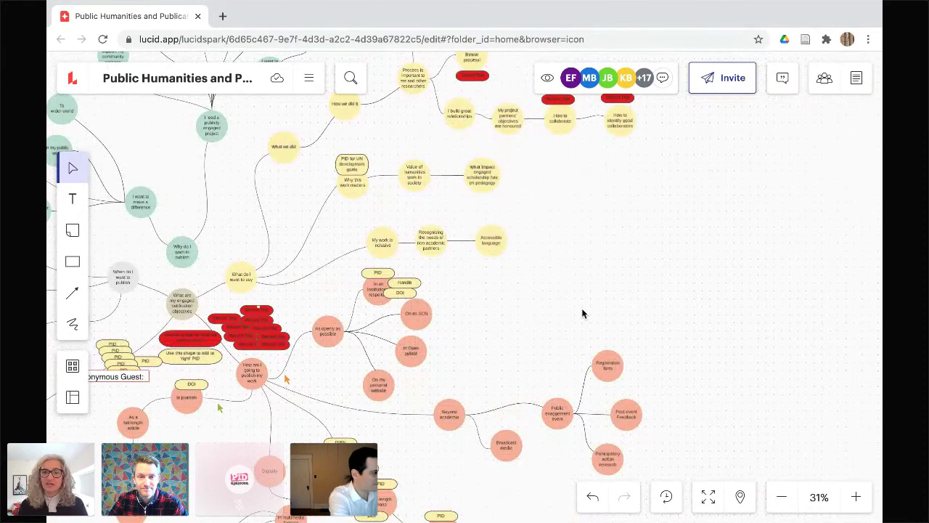
scroll(581, 314, "up", 3)
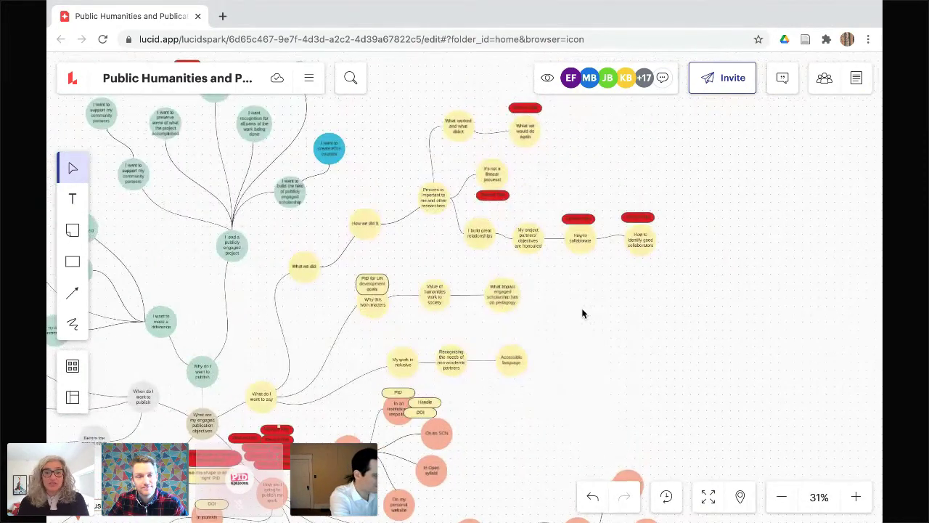
scroll(582, 314, "left", 2)
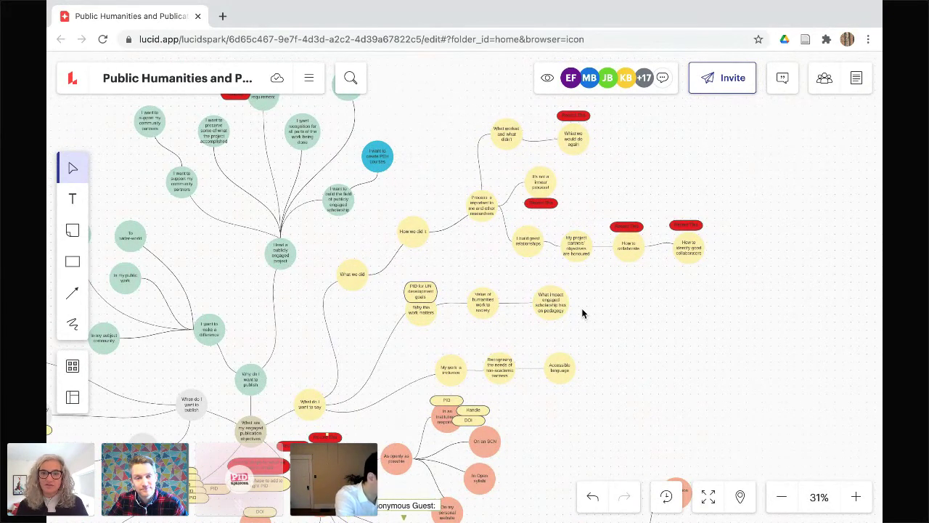
scroll(582, 314, "down", 1)
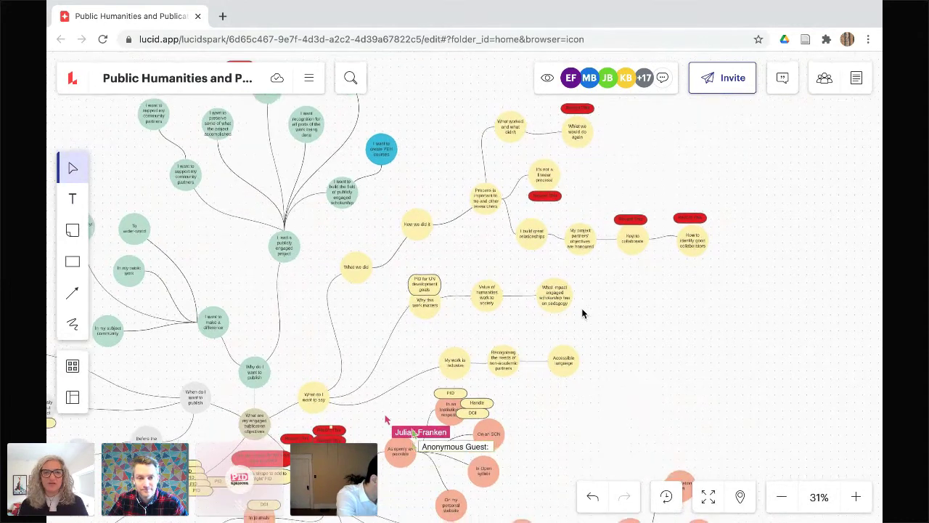
scroll(581, 313, "down", 3)
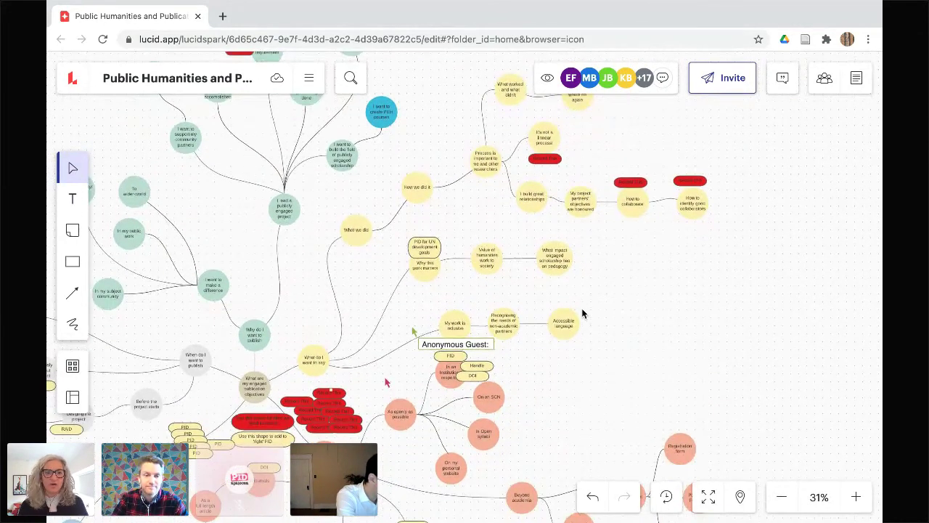
scroll(581, 313, "up", 3)
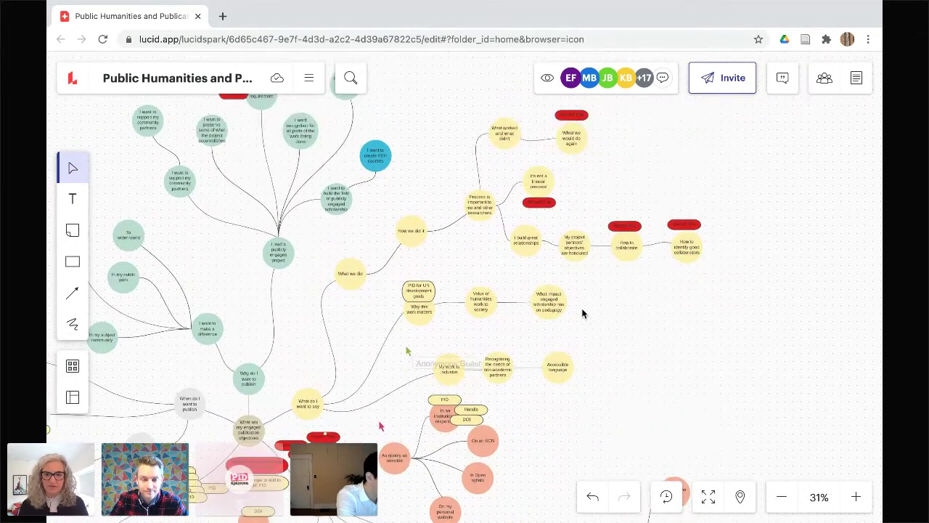
scroll(582, 308, "up", 2)
scroll(581, 307, "right", 4)
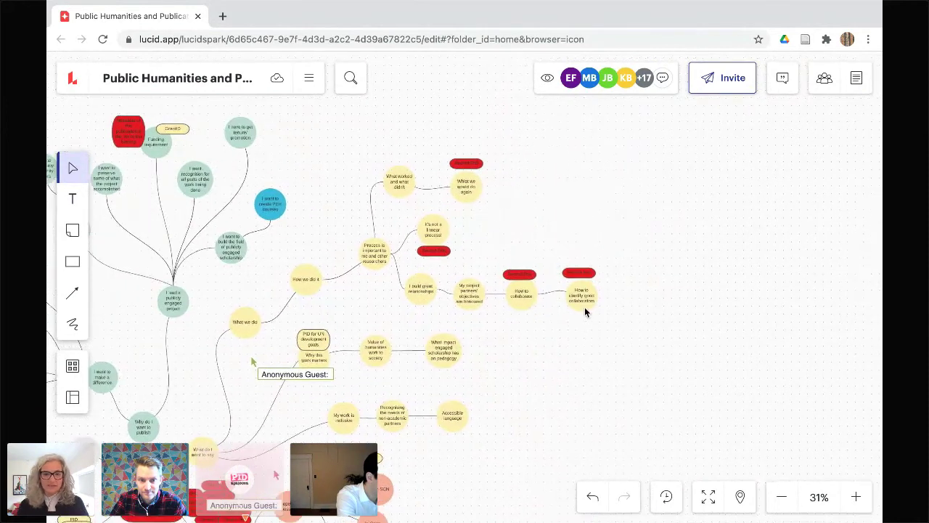
scroll(585, 308, "up", 2)
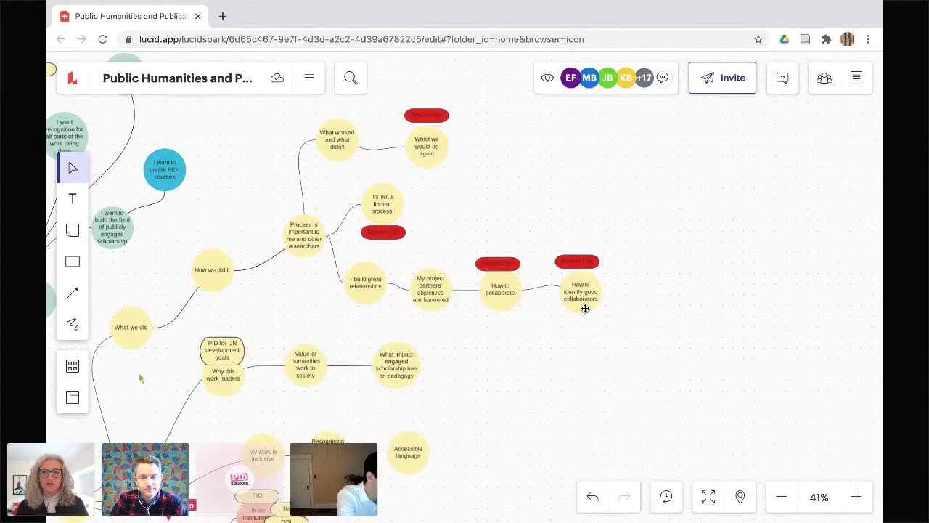
Step: Examine the "Process is important to me and other researchers" sub-branch up close, through to "How to identify good collaborators"
left_click(585, 308)
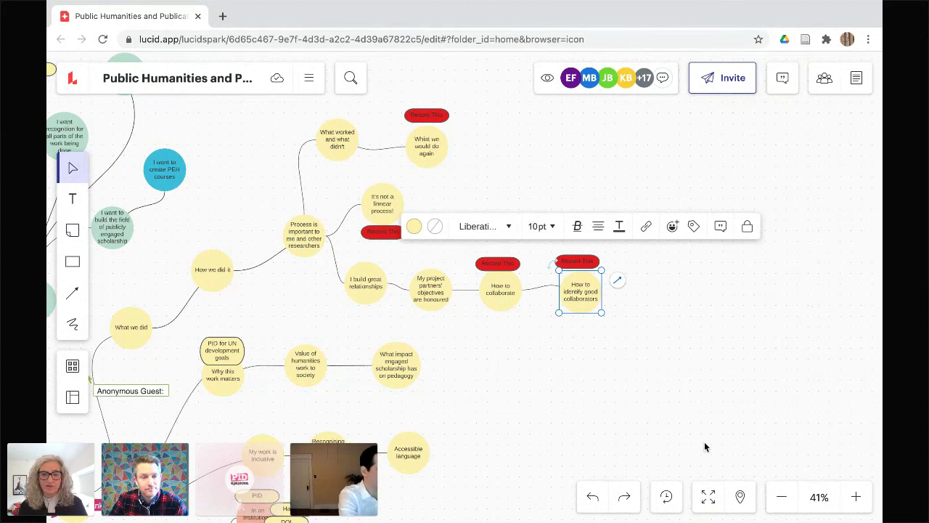
left_click(858, 498)
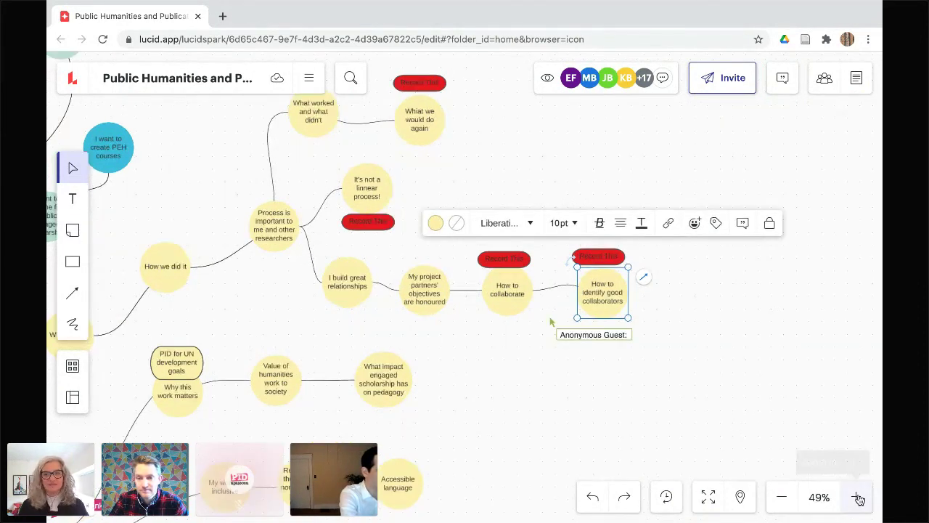
scroll(556, 406, "up", 5)
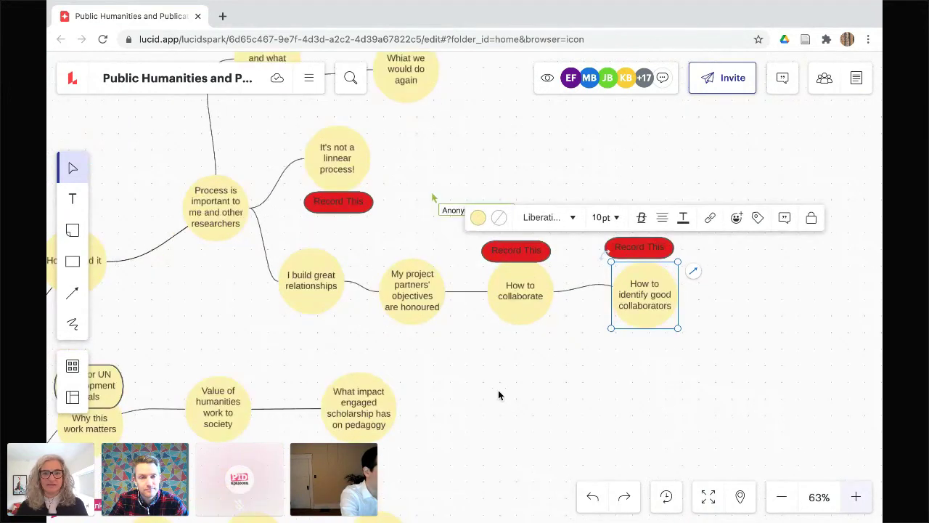
scroll(497, 394, "up", 2)
scroll(498, 395, "left", 2)
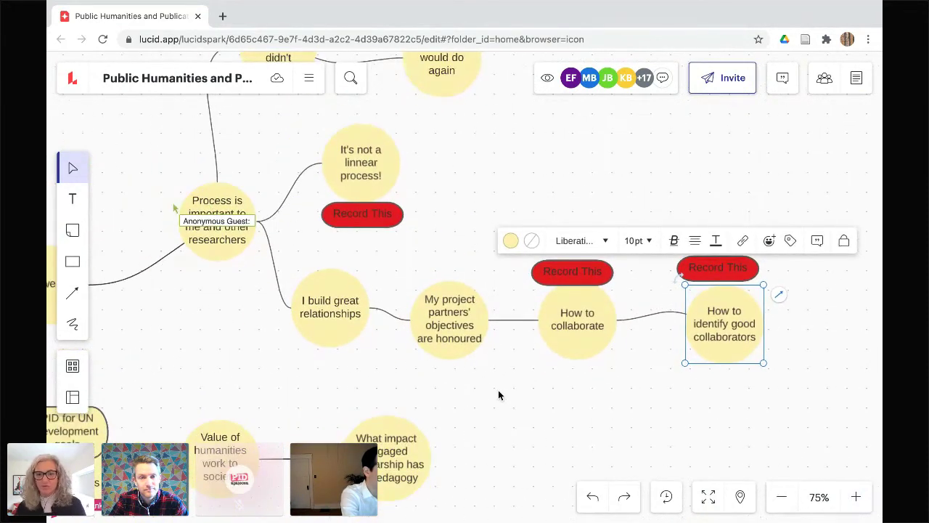
scroll(498, 395, "left", 1)
scroll(498, 395, "up", 1)
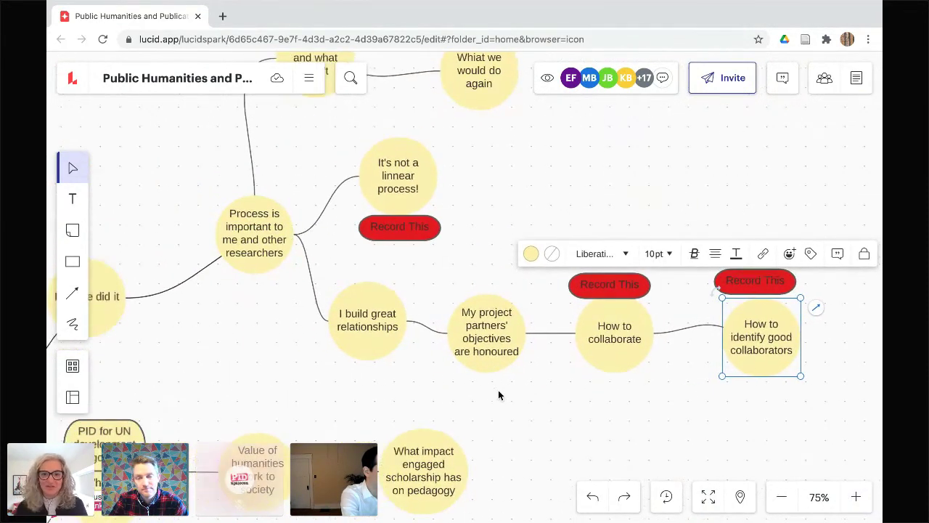
scroll(498, 395, "up", 2)
scroll(498, 395, "up", 3)
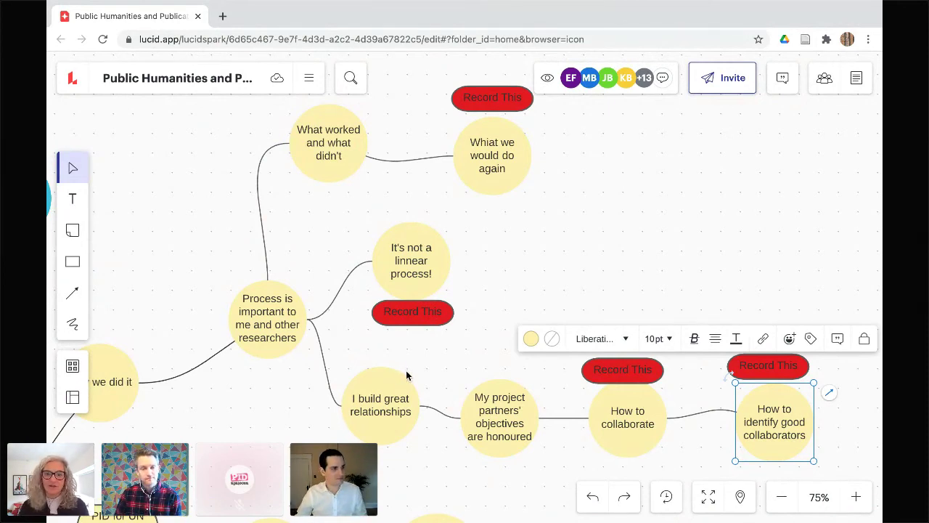
scroll(406, 373, "down", 1)
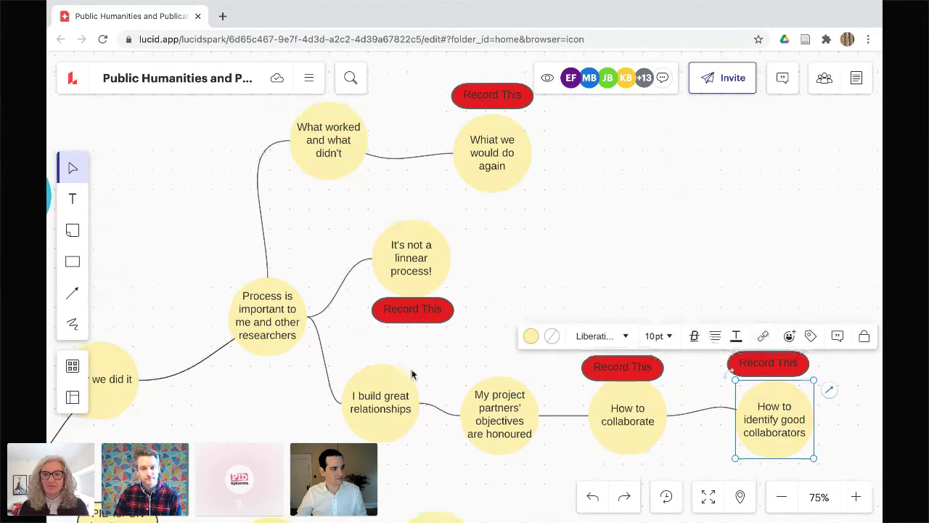
left_click(455, 358)
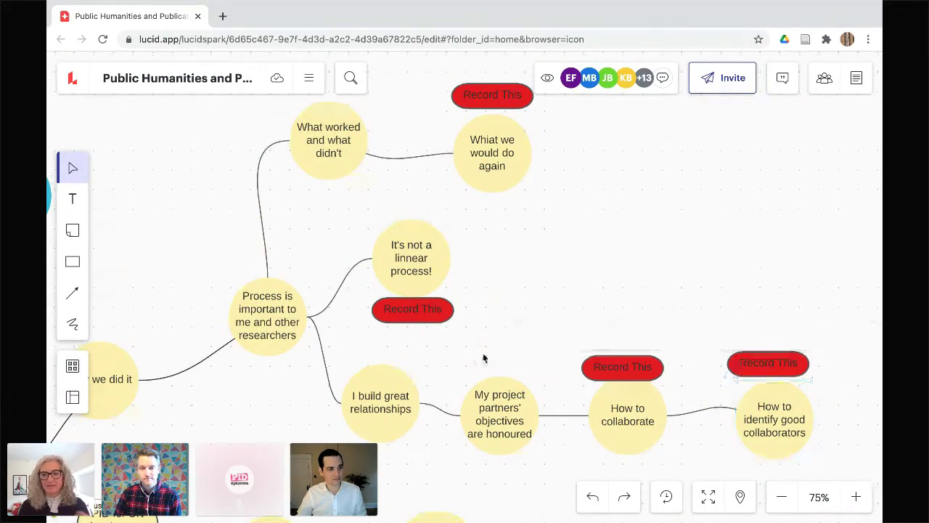